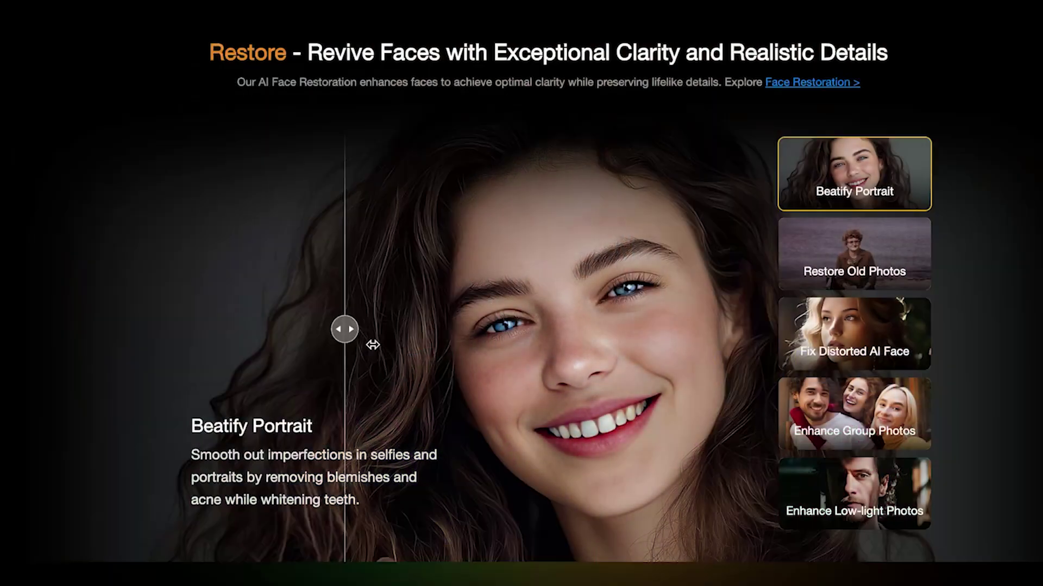
# Sweep the face-restoration before/after slider, then compare the Restore Old Photos example.
pyautogui.moveTo(372, 340); pyautogui.dragTo(69, 331)
pyautogui.click(865, 267)
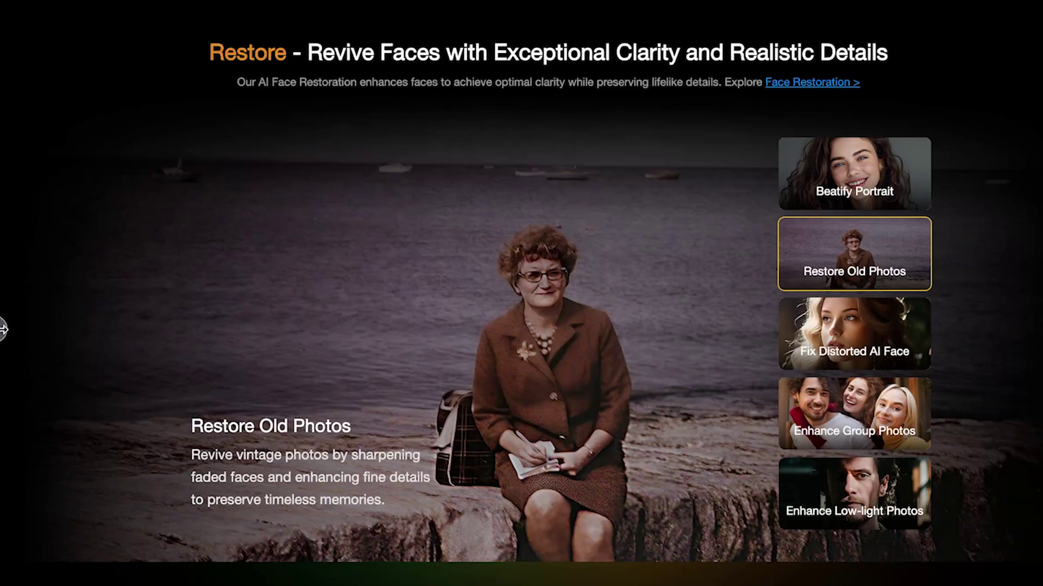
pyautogui.moveTo(127, 346); pyautogui.dragTo(571, 371)
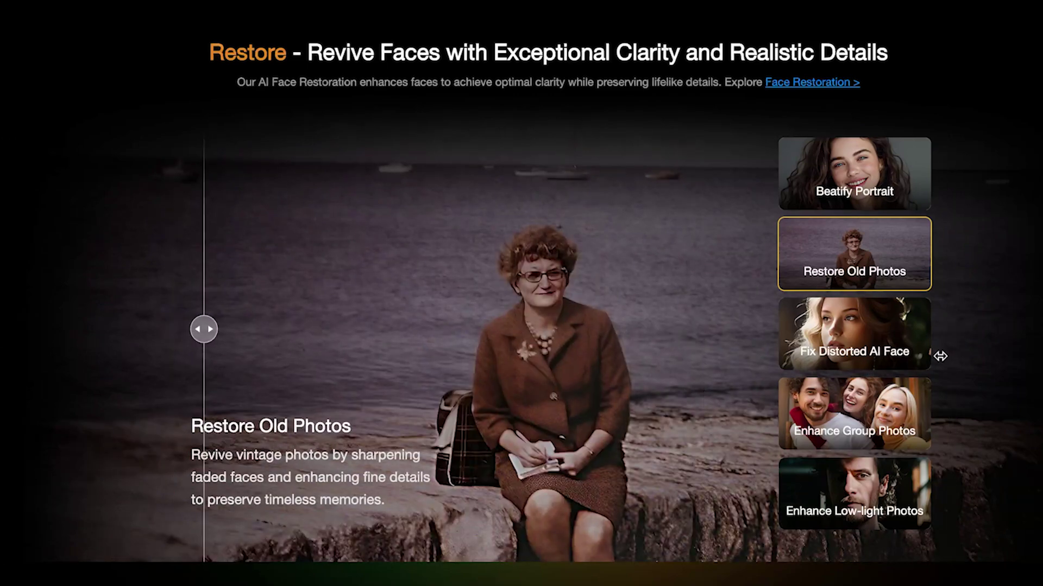
# Show the Fix Distorted AI Face example, then reveal the enhanced side of the group photo example.
pyautogui.click(890, 338)
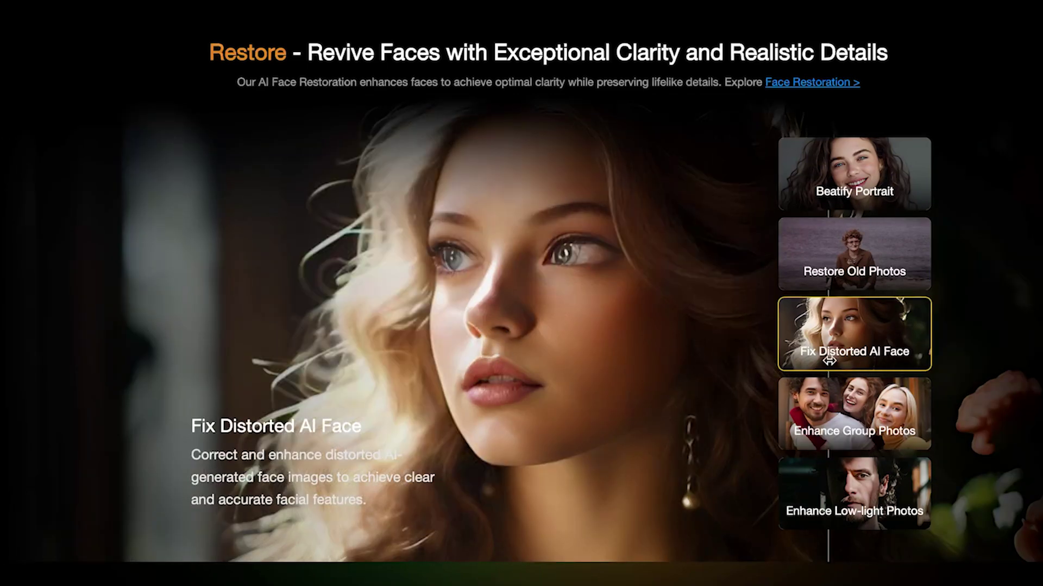
pyautogui.click(923, 402)
pyautogui.moveTo(277, 363); pyautogui.dragTo(57, 363)
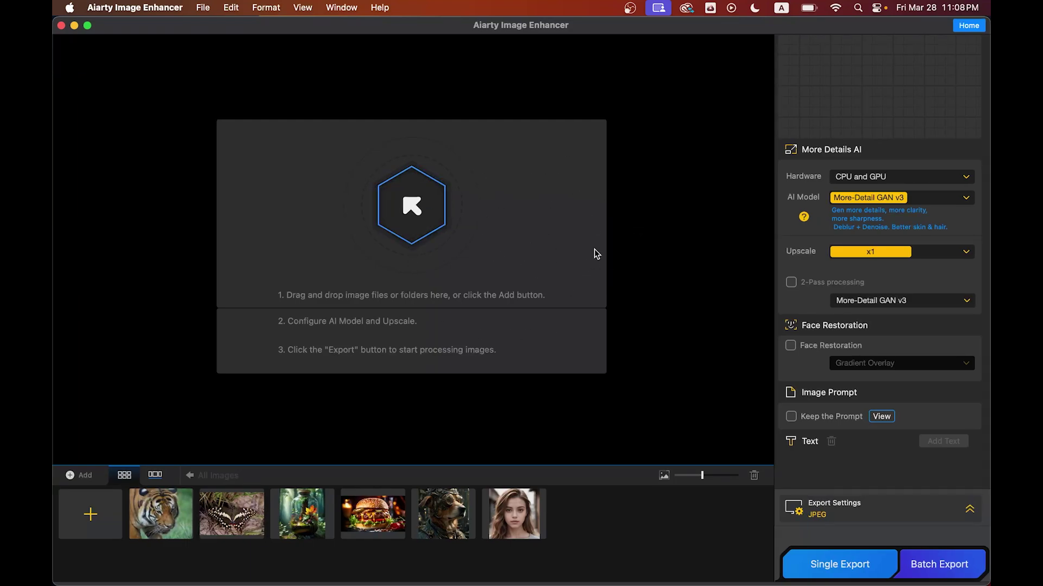
# Add the three images from the Photo folder, including 0_1.png, to the app.
pyautogui.click(421, 205)
pyautogui.moveTo(390, 235); pyautogui.dragTo(553, 181)
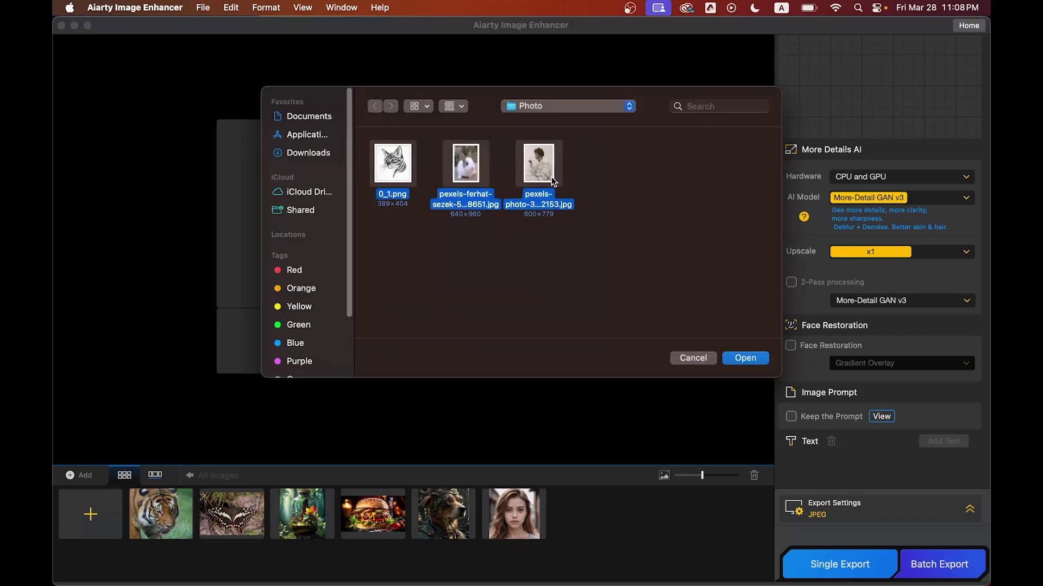
pyautogui.click(745, 358)
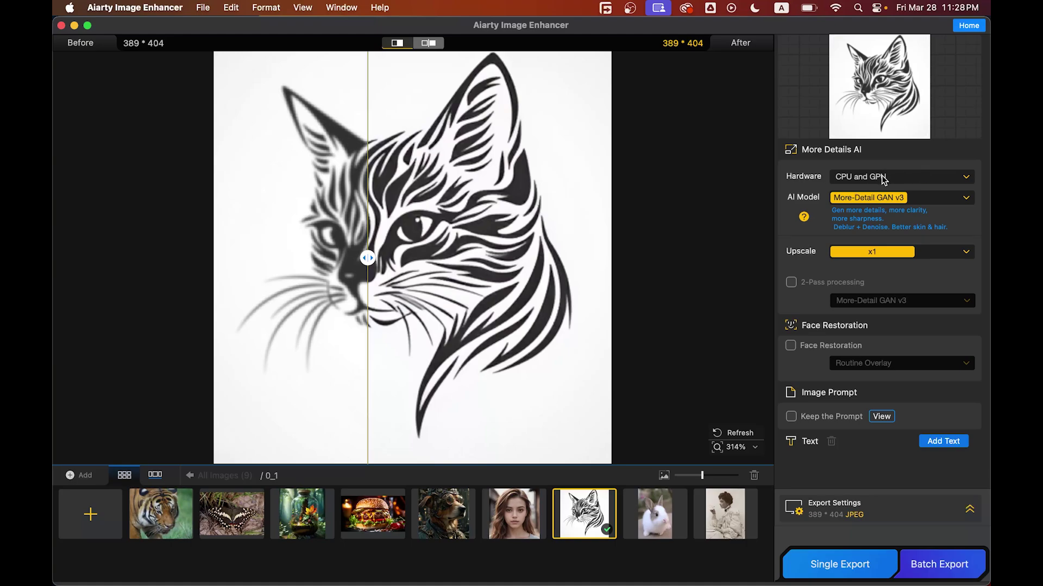
pyautogui.click(900, 200)
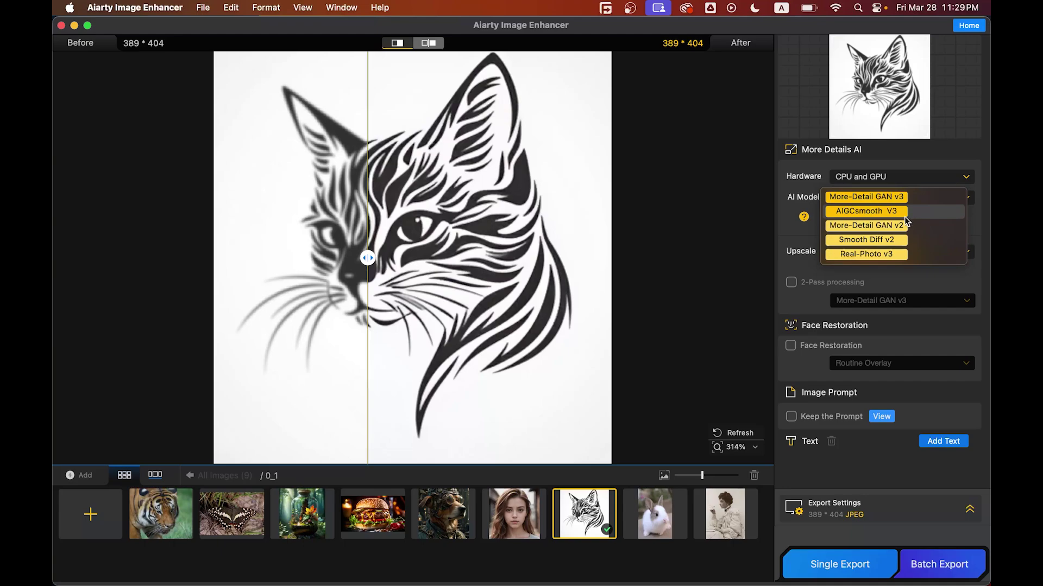
pyautogui.click(793, 221)
pyautogui.click(804, 217)
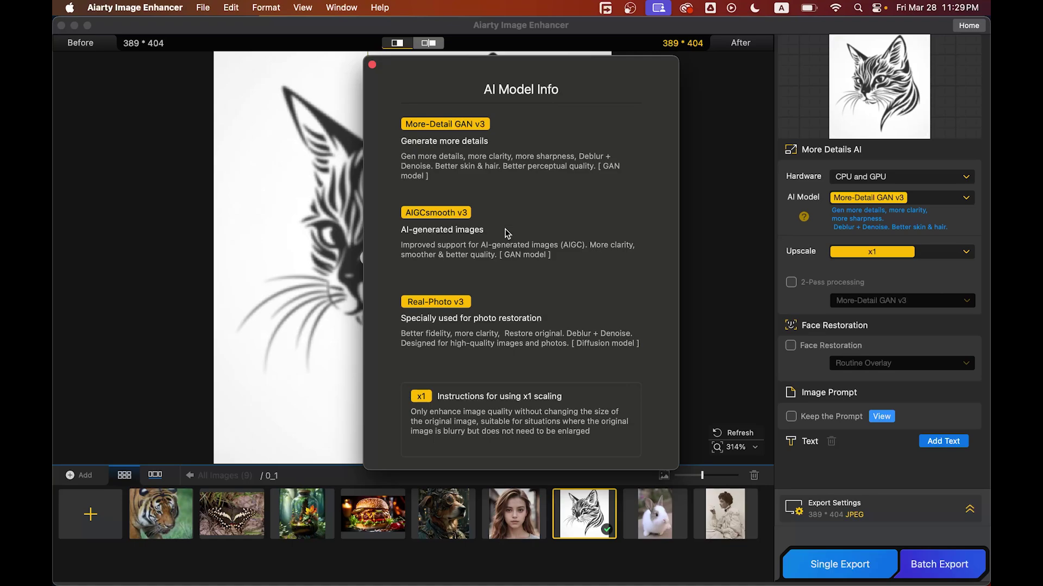
pyautogui.click(372, 64)
pyautogui.click(905, 201)
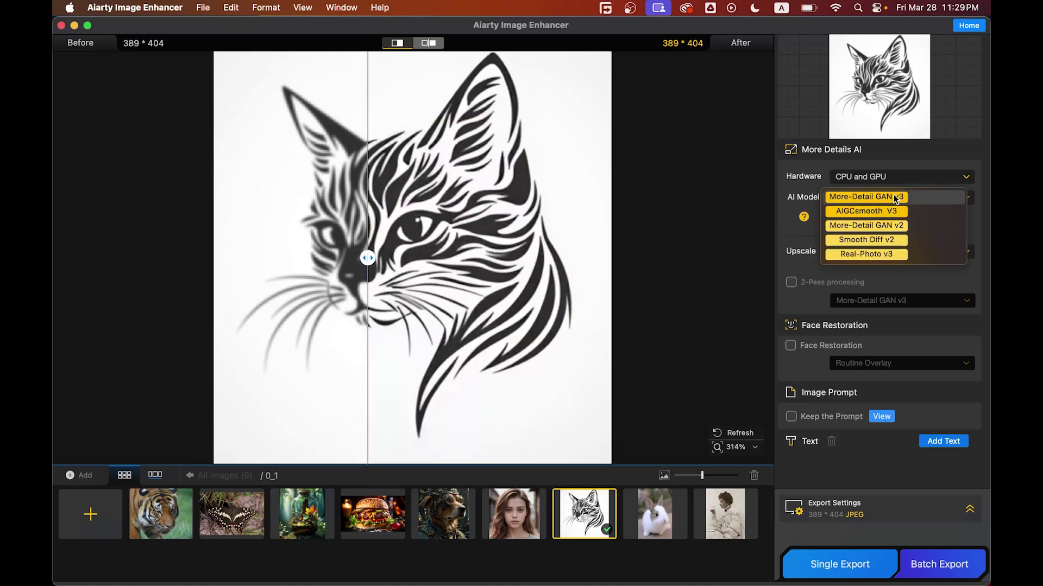
pyautogui.click(895, 199)
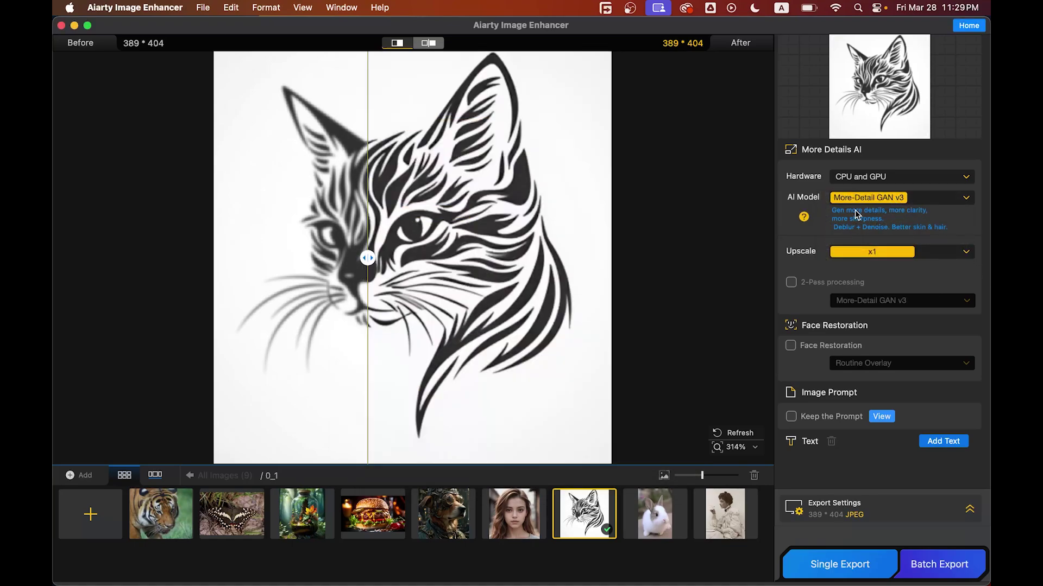
# Upscale the cat sketch to 2K for a 1968 × 2048 output.
pyautogui.click(910, 253)
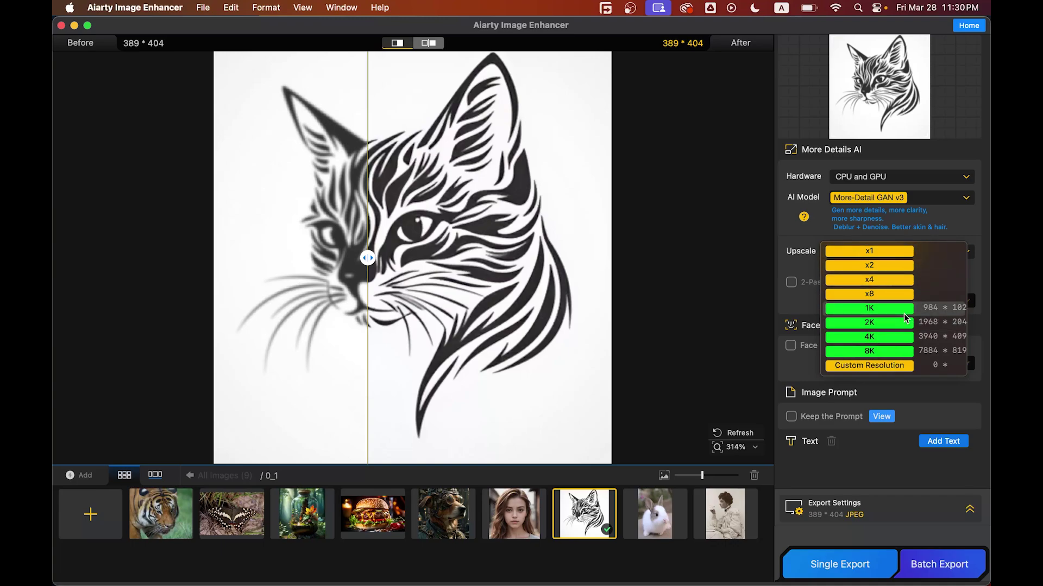
pyautogui.click(890, 324)
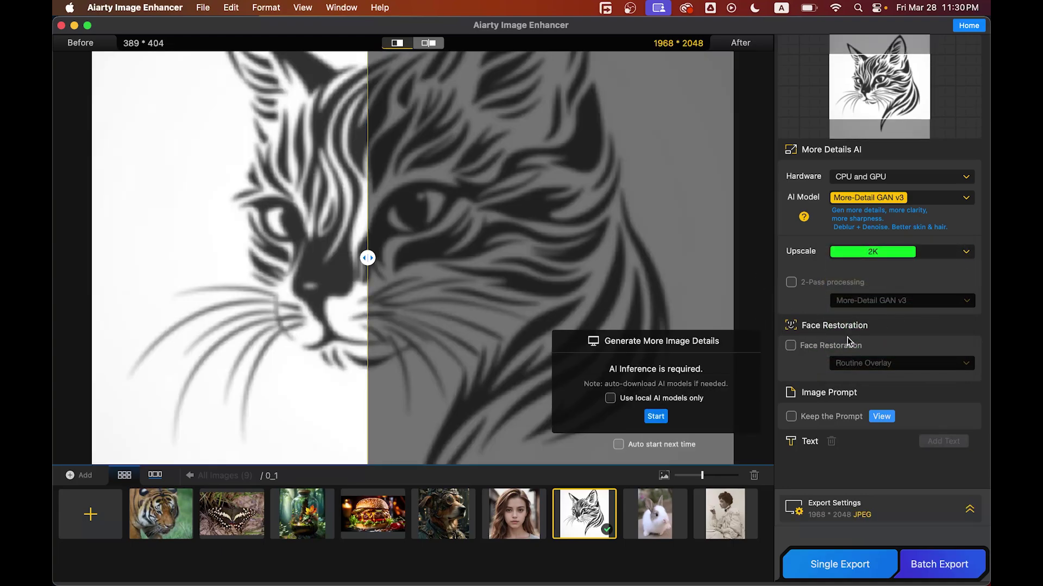
pyautogui.scroll(-3, 449, 278)
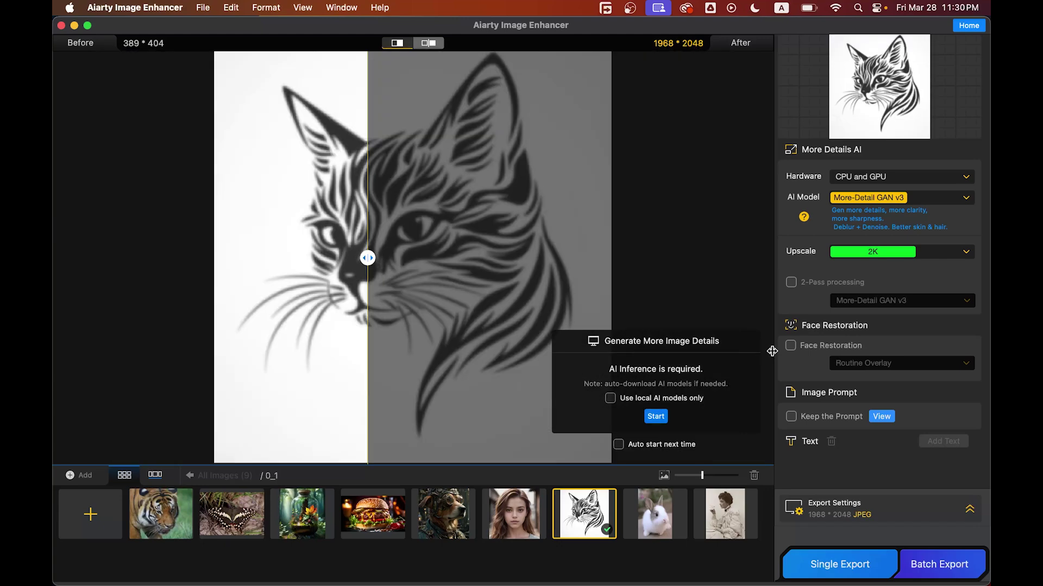
# Generate the 2K cat sketch and drag the divider to compare it with the 389 × 404 original.
pyautogui.click(655, 417)
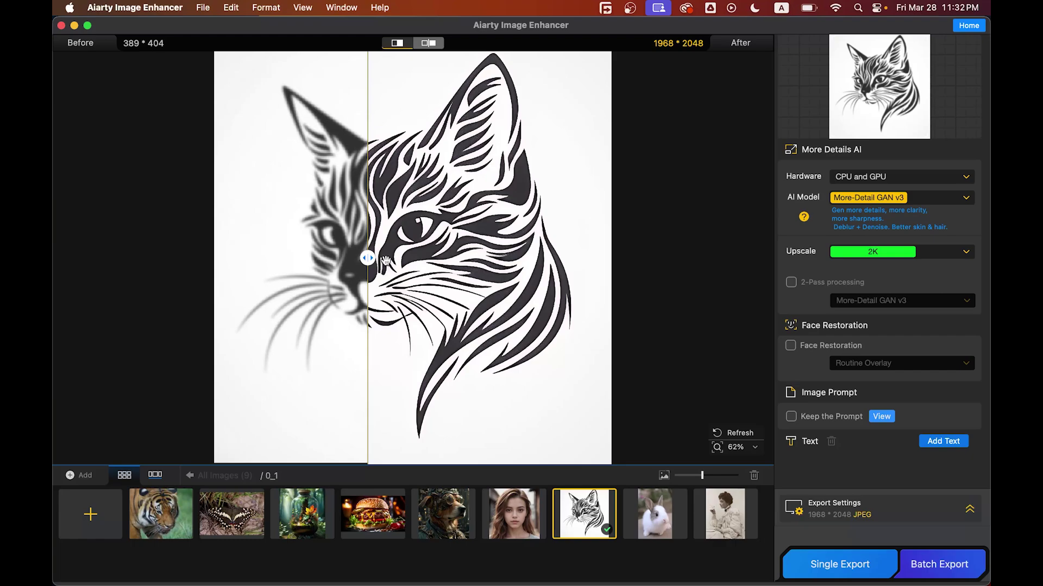
pyautogui.moveTo(385, 260); pyautogui.dragTo(617, 282)
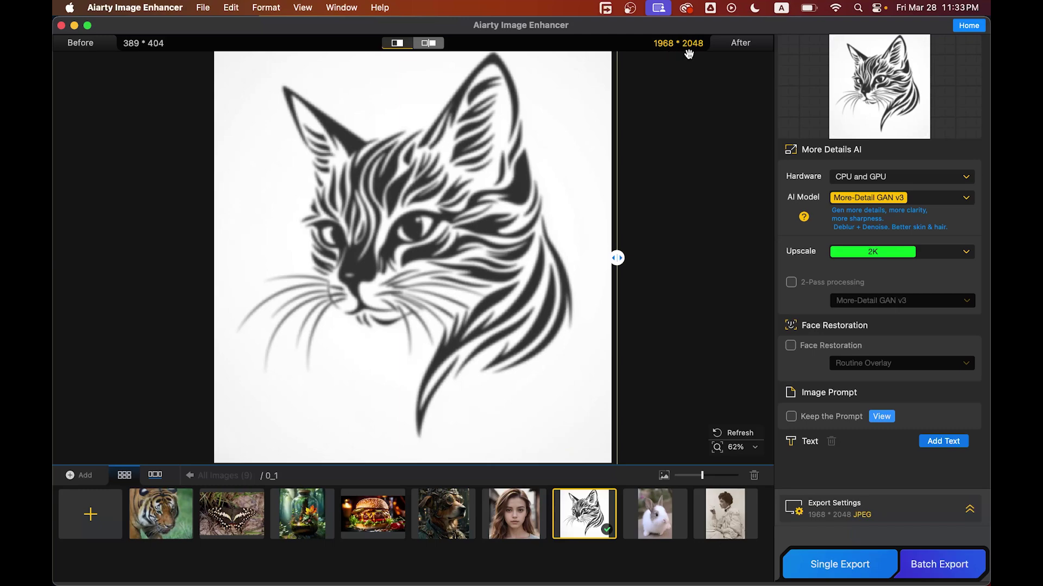
pyautogui.moveTo(614, 259); pyautogui.dragTo(233, 312)
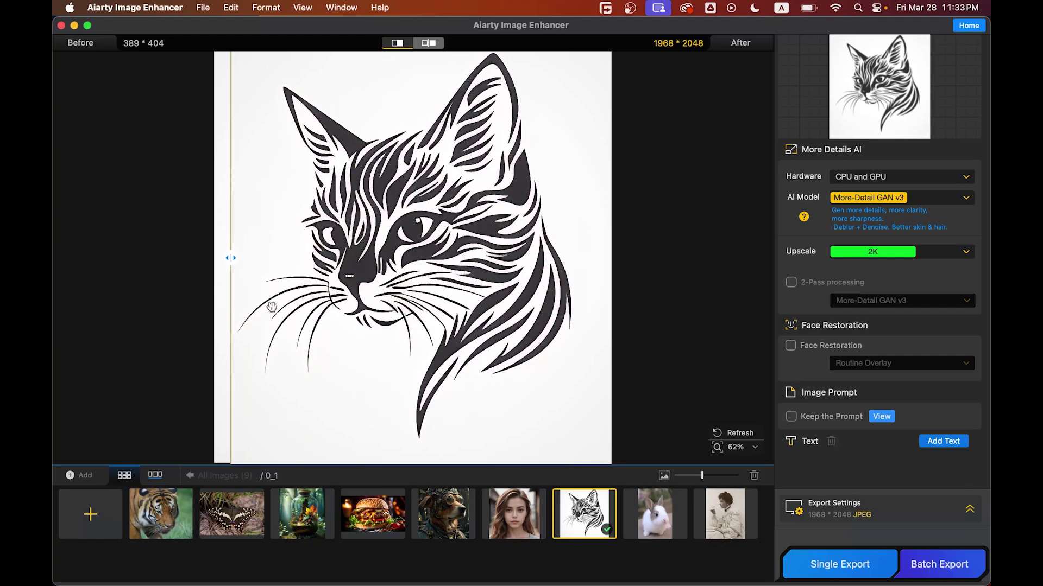
# Select the vintage teacup portrait and zoom in to inspect its before/after view.
pyautogui.click(724, 526)
pyautogui.scroll(-3, 443, 289)
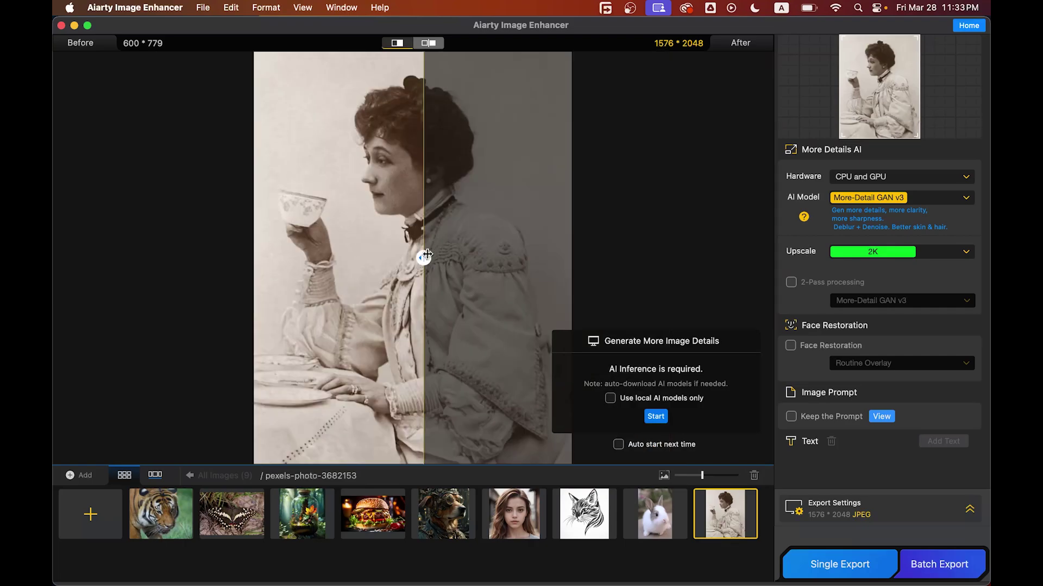
pyautogui.moveTo(424, 258); pyautogui.dragTo(461, 256)
pyautogui.scroll(5, 392, 179)
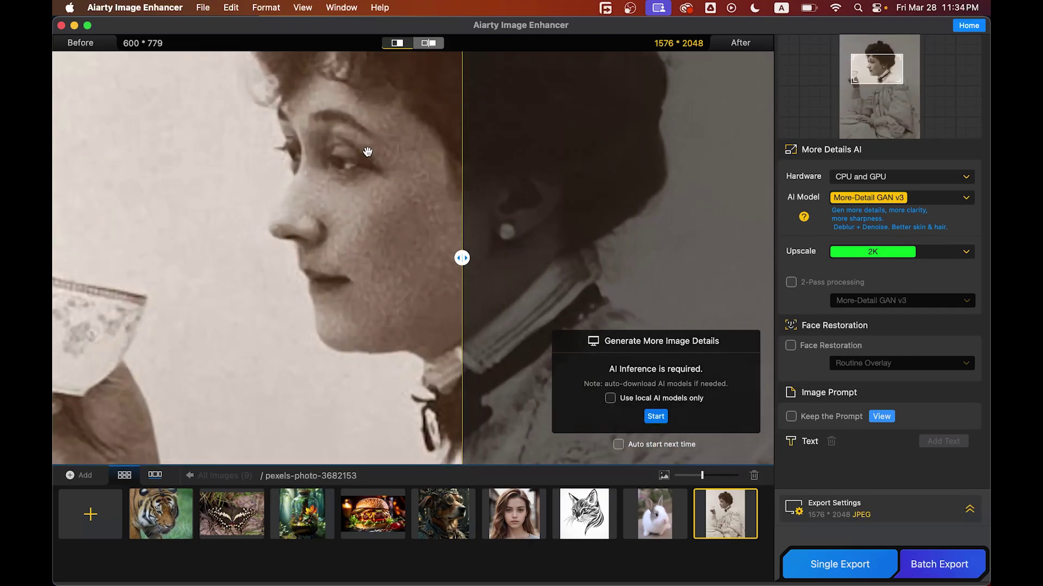
pyautogui.scroll(-5, 355, 258)
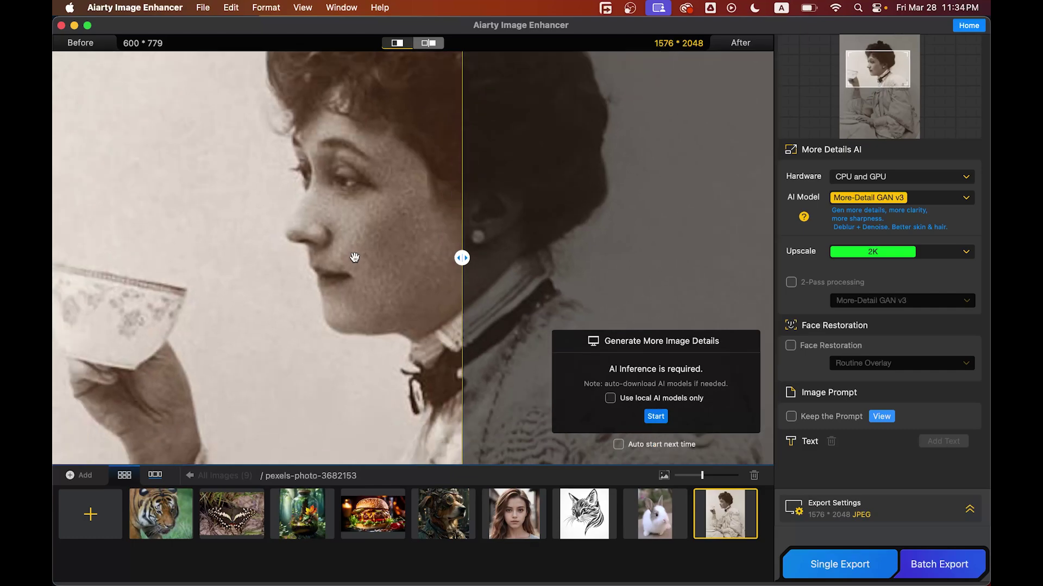
pyautogui.scroll(-2, 370, 271)
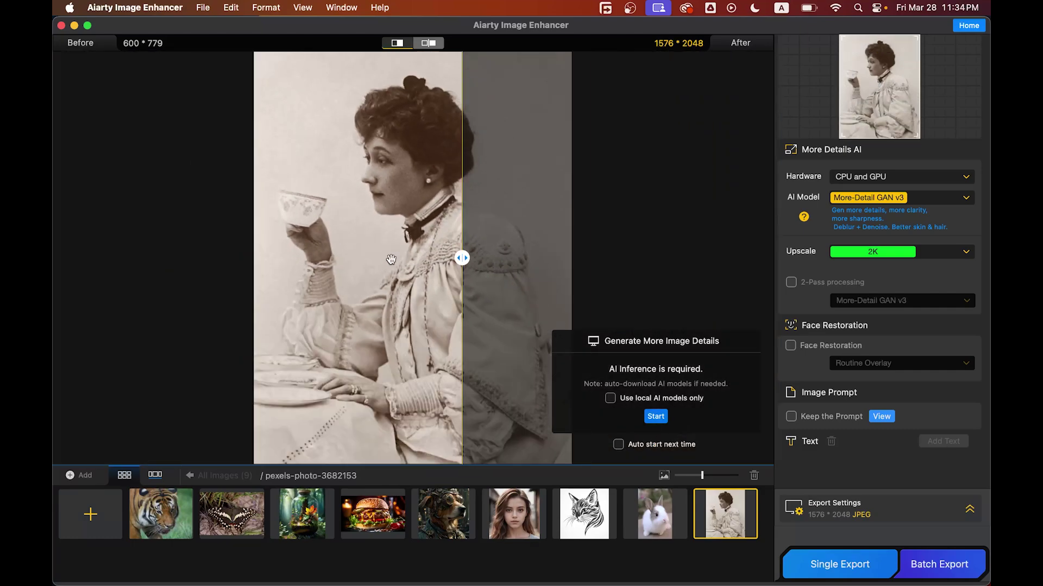
pyautogui.scroll(2, 391, 259)
pyautogui.scroll(-2, 438, 259)
# Set the portrait's upscale to x8 for a 4800 × 6232 output.
pyautogui.click(894, 252)
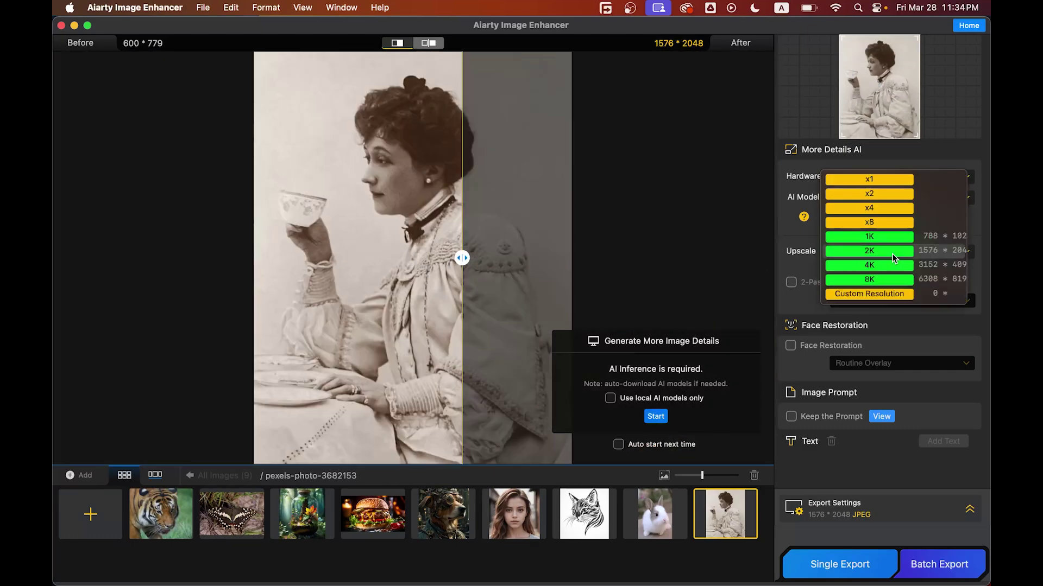
pyautogui.click(894, 223)
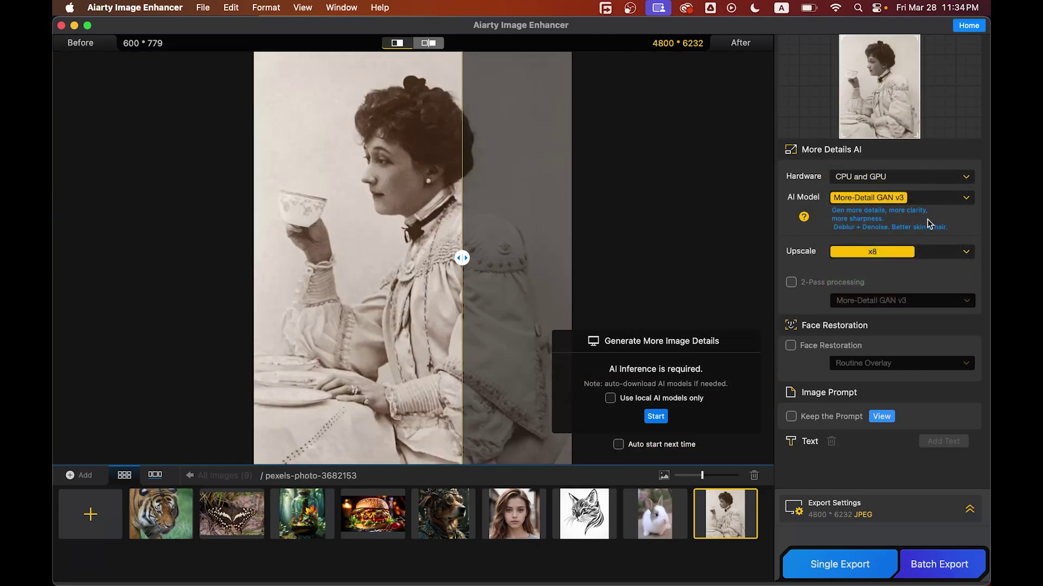
pyautogui.click(898, 198)
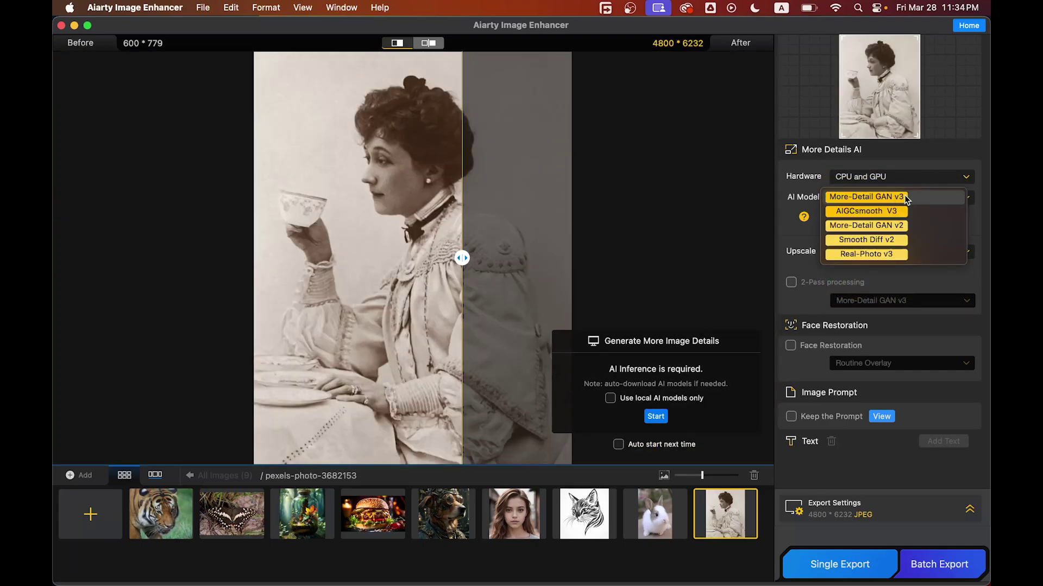
# Generate the enhanced portrait with the More-Detail GAN v3 model and reveal the result.
pyautogui.click(914, 196)
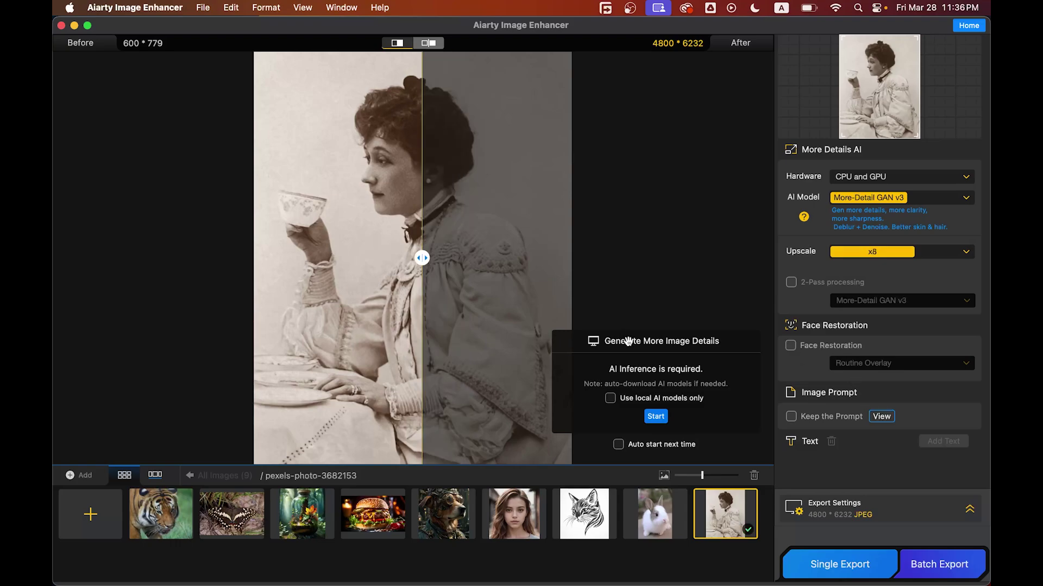
pyautogui.click(655, 416)
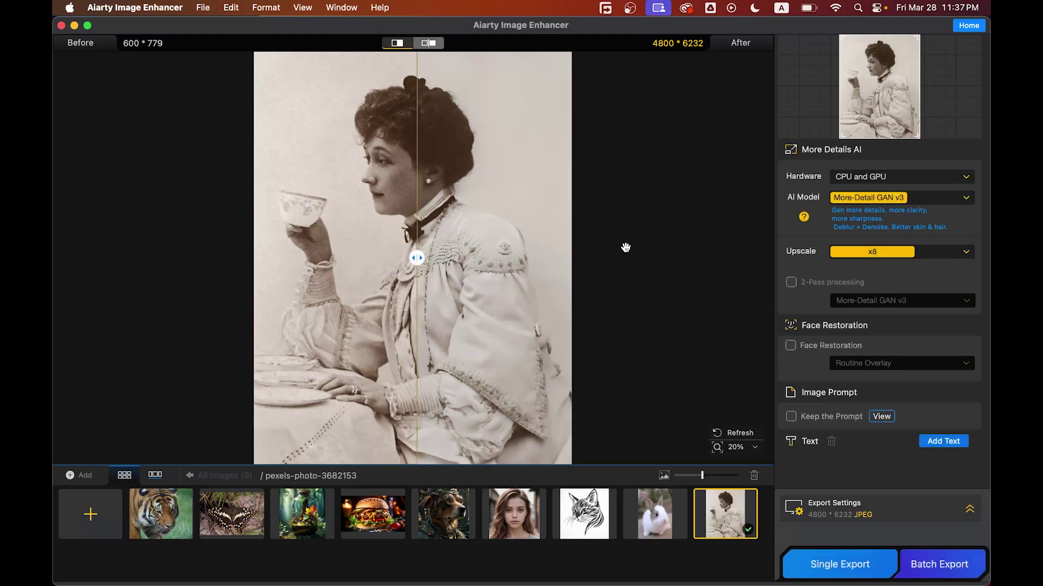
pyautogui.moveTo(419, 257); pyautogui.dragTo(562, 259)
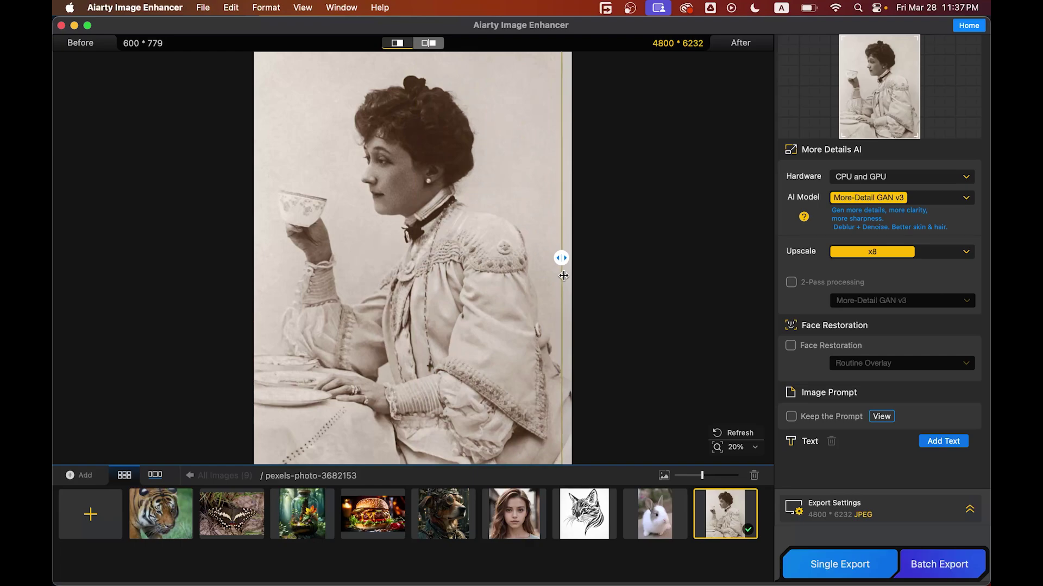
# Compare the enhanced and original portrait, zooming in on the woman's face.
pyautogui.click(379, 171)
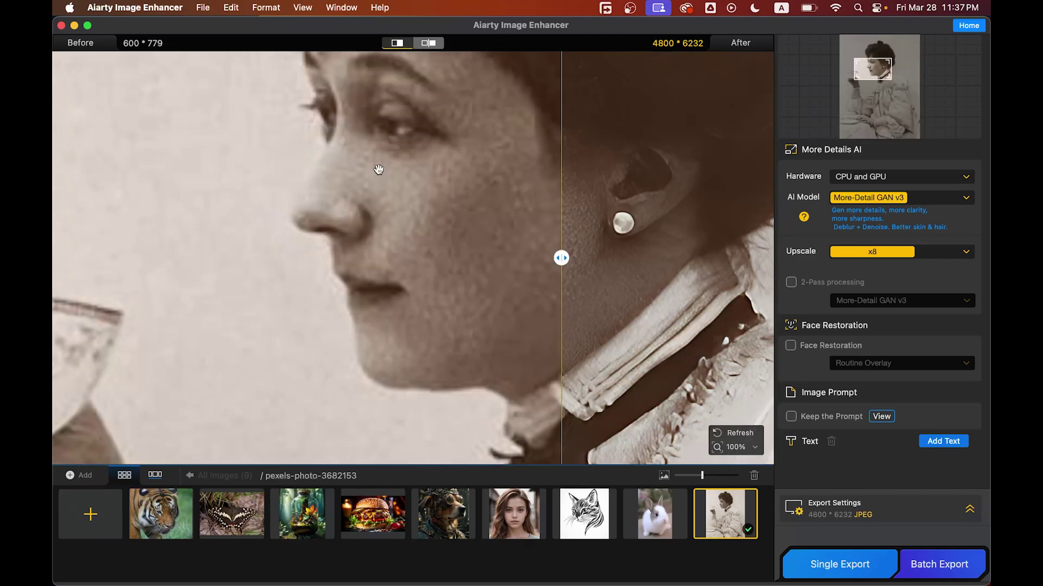
pyautogui.click(379, 170)
pyautogui.moveTo(547, 248); pyautogui.dragTo(283, 257)
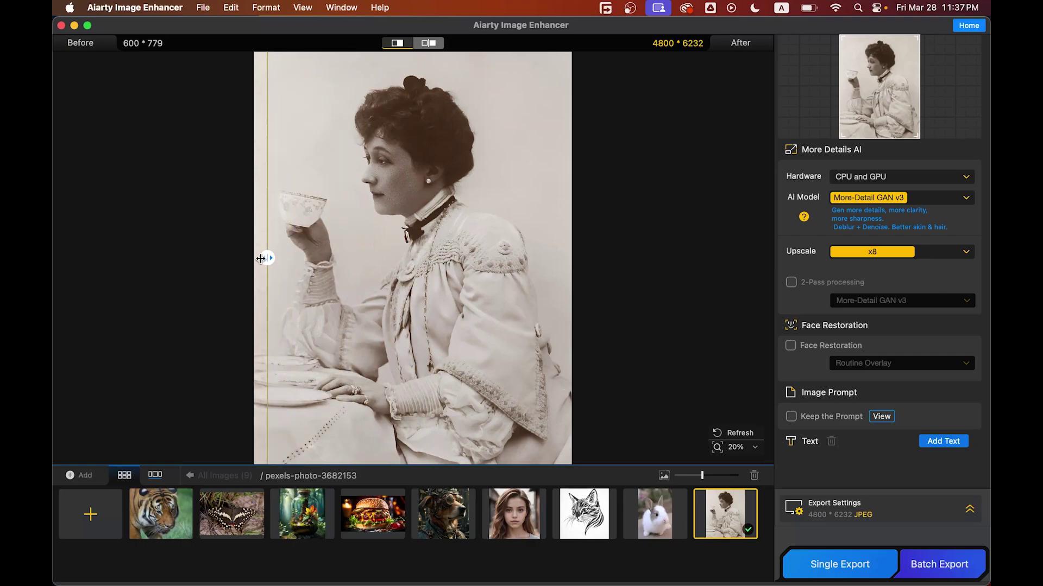
pyautogui.scroll(5, 377, 165)
pyautogui.scroll(-2, 434, 236)
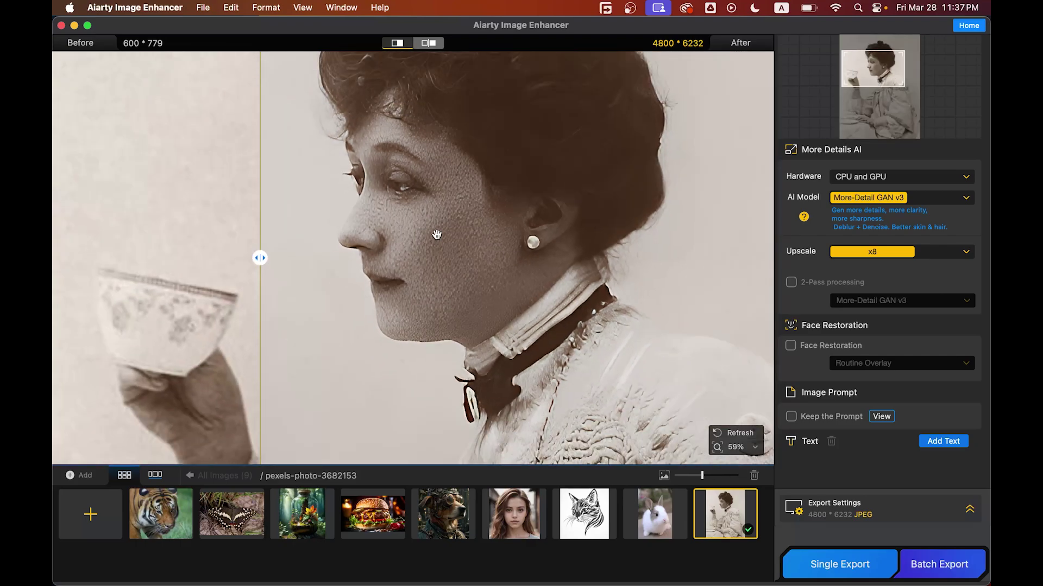
pyautogui.scroll(-3, 437, 235)
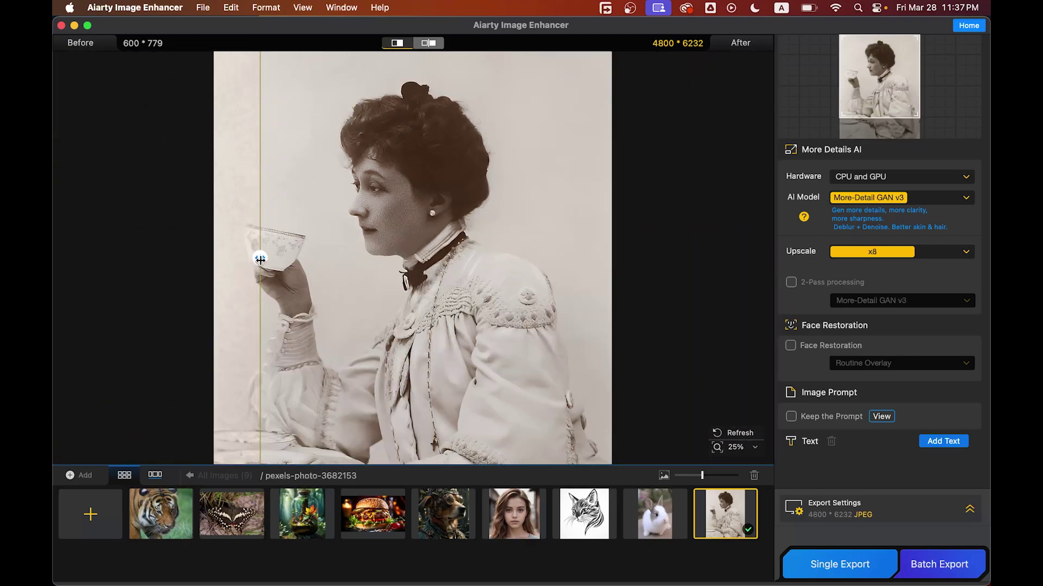
pyautogui.moveTo(260, 260); pyautogui.dragTo(213, 258)
pyautogui.scroll(-4, 278, 265)
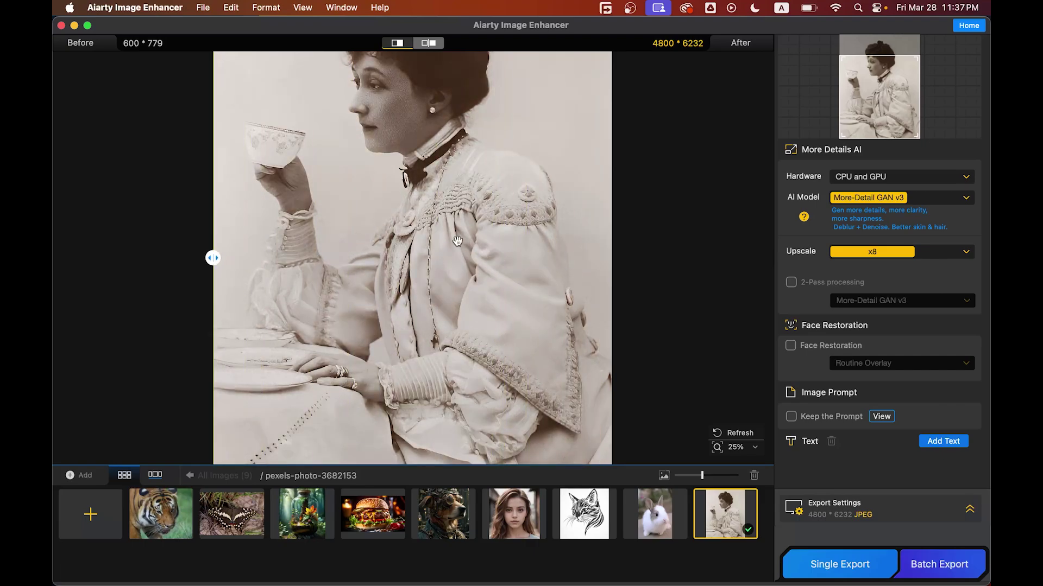
# Inspect the sleeve, bodice and cuffs at full size, then sweep the comparison split.
pyautogui.click(458, 240)
pyautogui.click(455, 240)
pyautogui.click(449, 365)
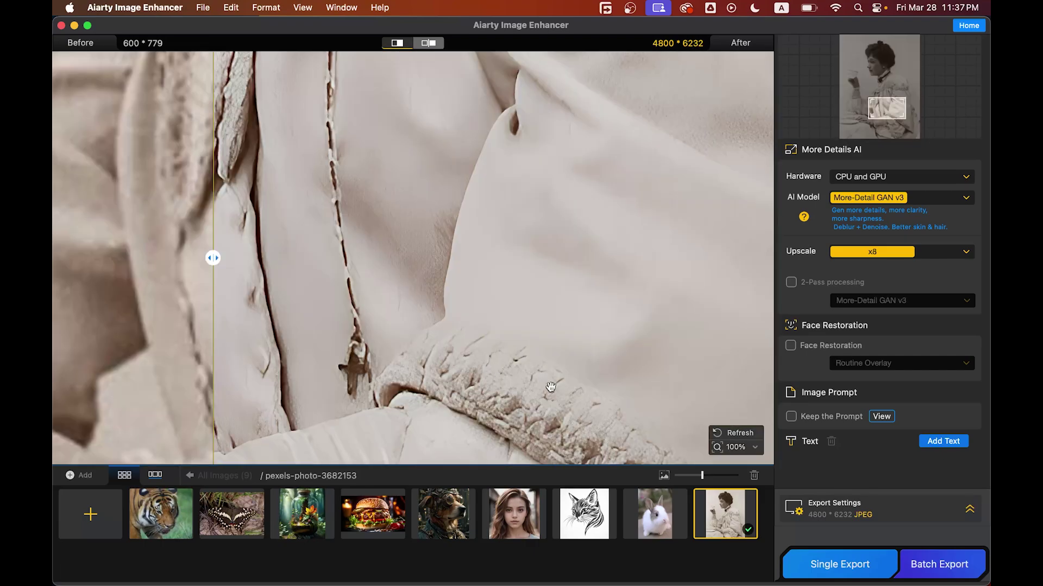
pyautogui.moveTo(551, 386); pyautogui.dragTo(403, 161)
pyautogui.moveTo(398, 212); pyautogui.dragTo(443, 310)
pyautogui.click(446, 258)
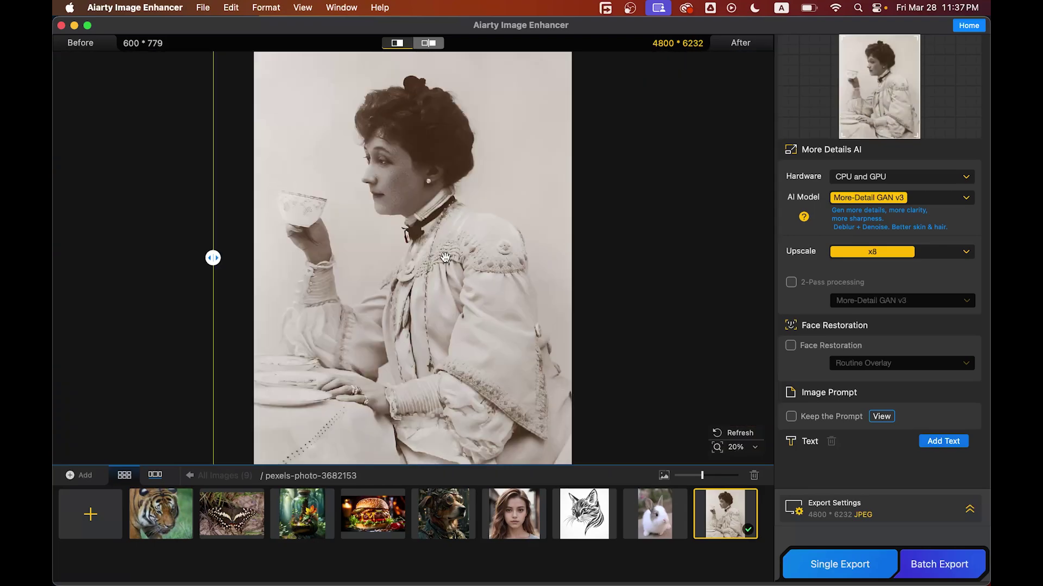
pyautogui.moveTo(213, 258); pyautogui.dragTo(354, 257)
# Open the tiger photo and shift the before/after split across it.
pyautogui.click(171, 520)
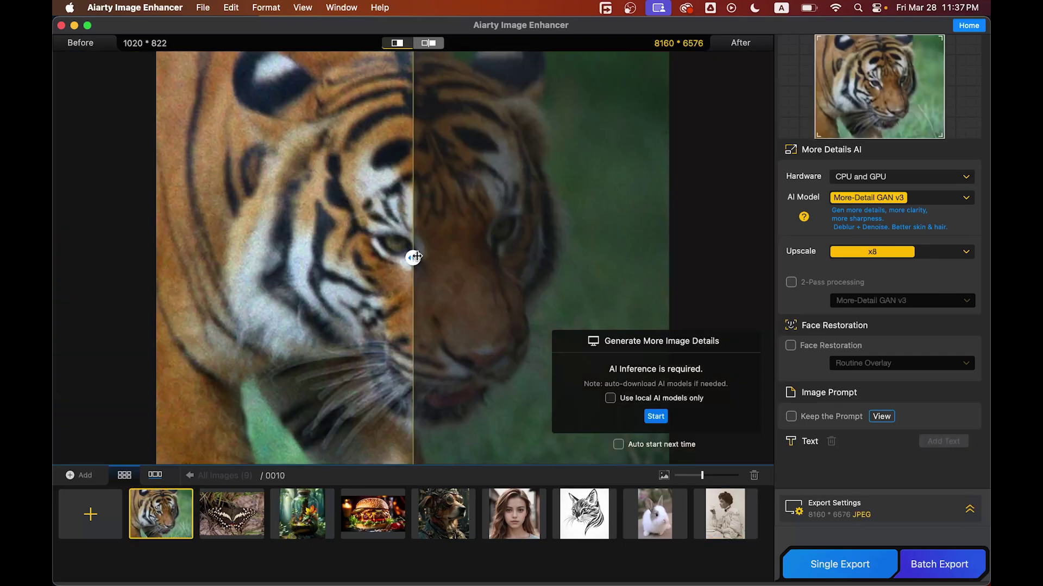
pyautogui.moveTo(415, 257); pyautogui.dragTo(716, 258)
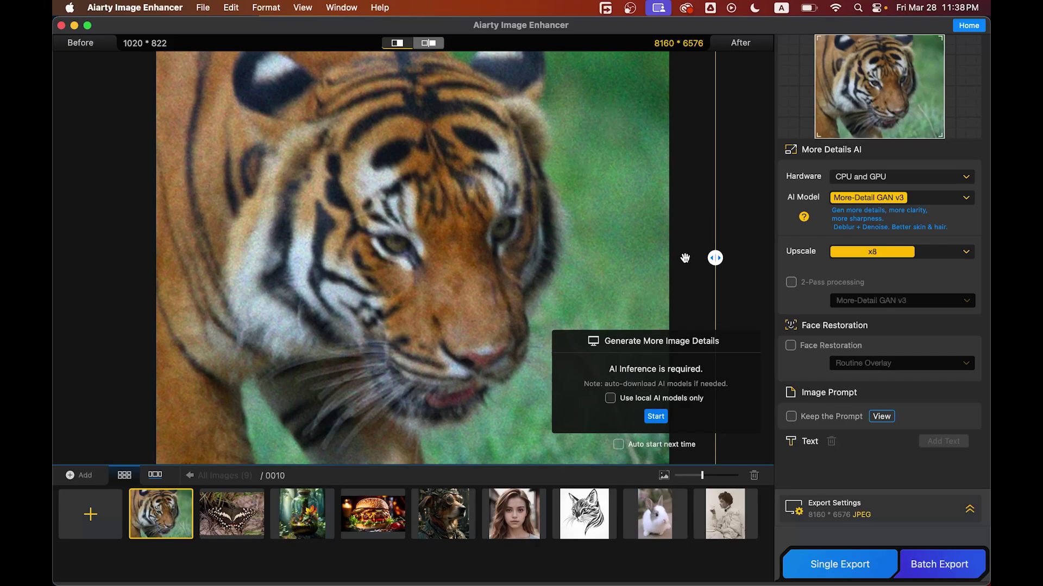
pyautogui.moveTo(716, 258); pyautogui.dragTo(636, 258)
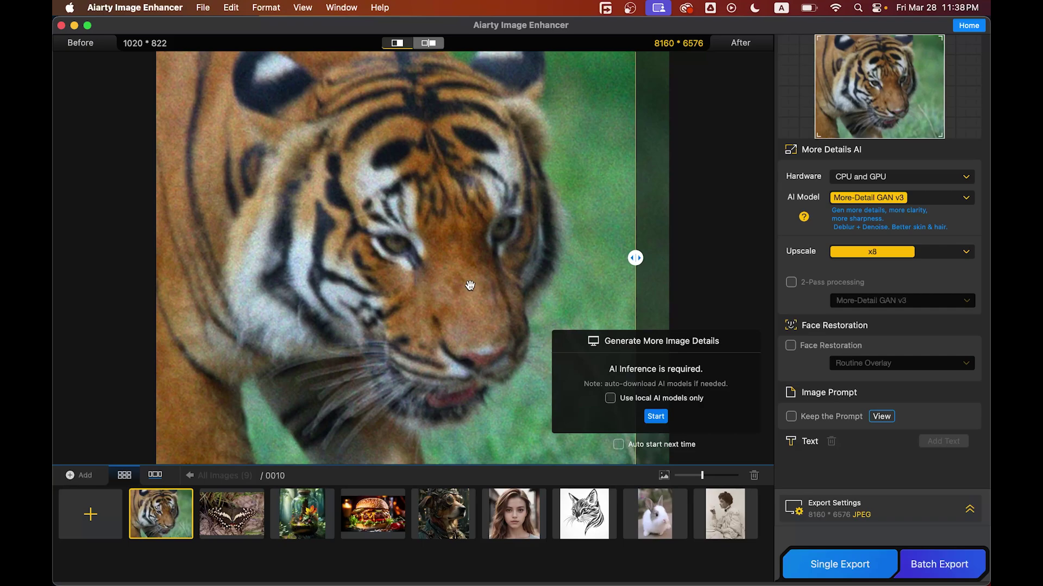
# Set the tiger's upscale to x4 for 4080 × 3288, fit it in view and compare its face.
pyautogui.click(884, 253)
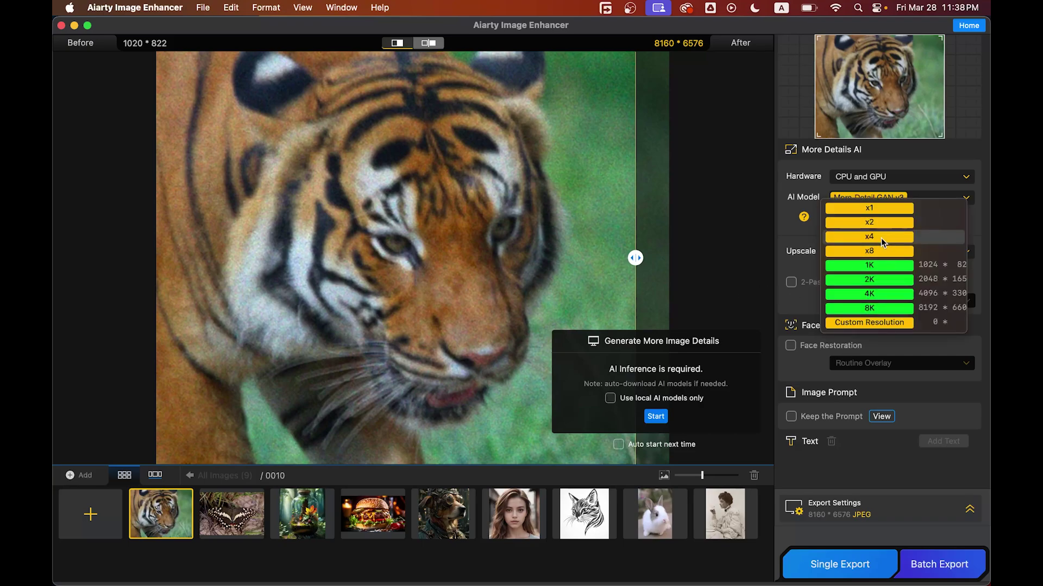
pyautogui.click(880, 238)
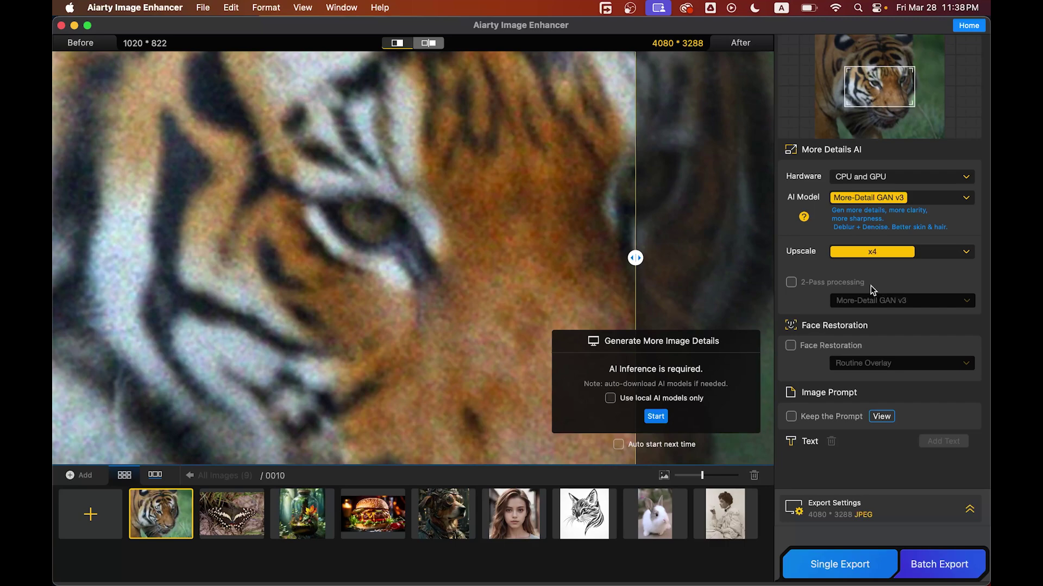
pyautogui.doubleClick(497, 258)
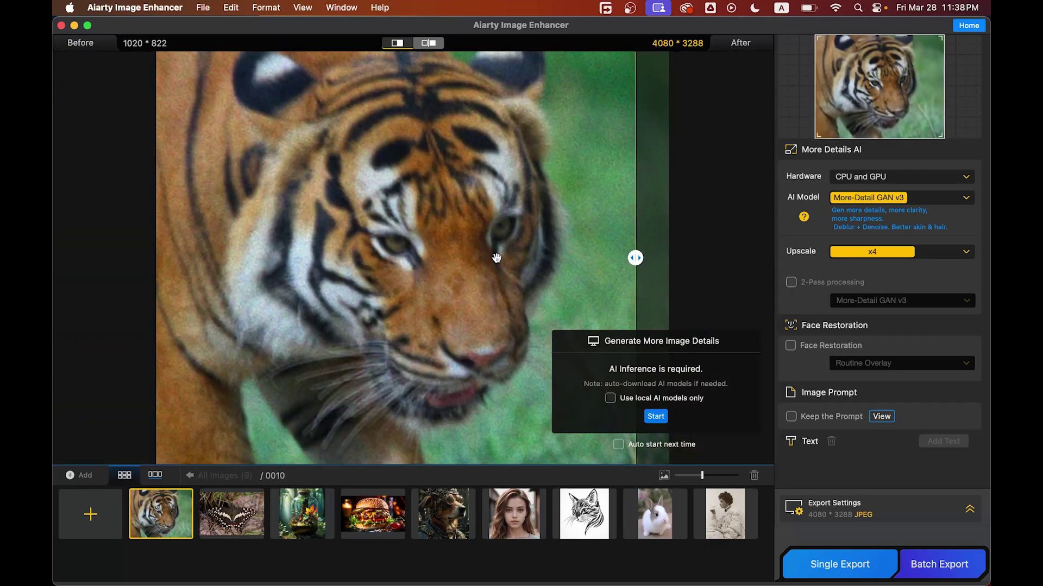
pyautogui.moveTo(641, 257); pyautogui.dragTo(459, 256)
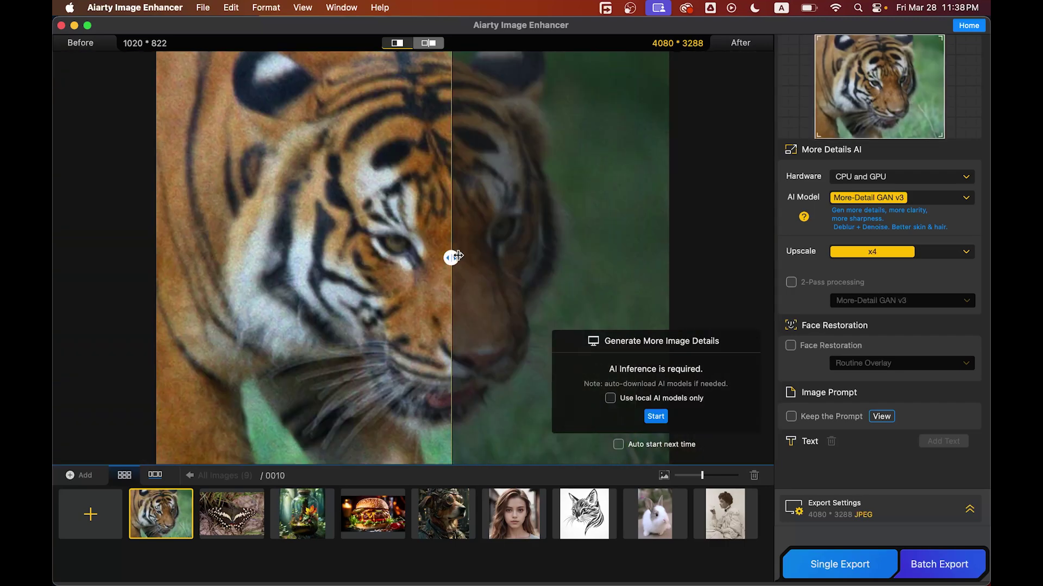
# Generate the x4 tiger enhancement and drag the divider left to compare the denoised fur.
pyautogui.click(657, 416)
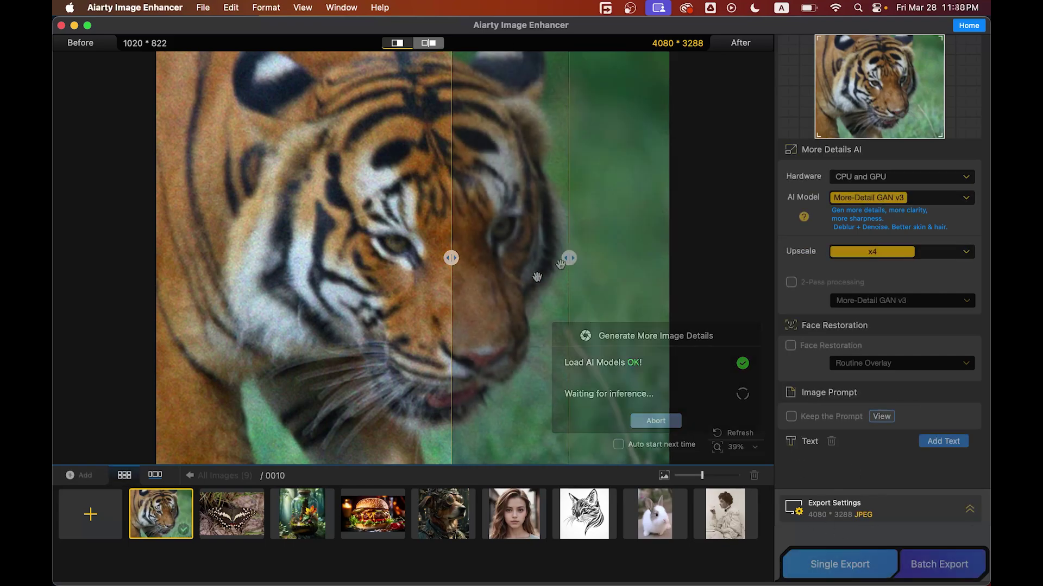
pyautogui.moveTo(563, 259); pyautogui.dragTo(211, 268)
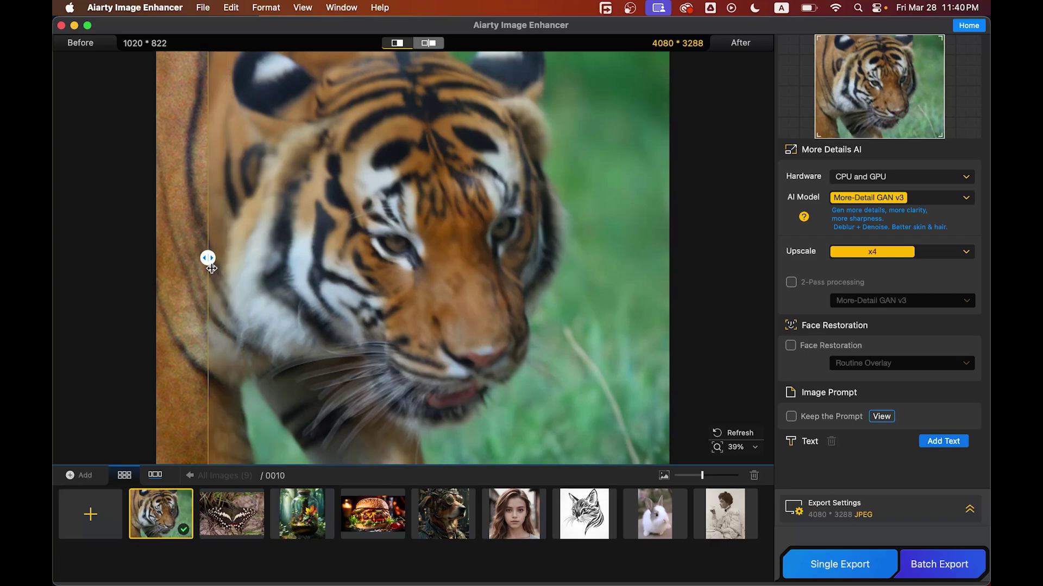
# Switch the tiger's upscale to 8K and rerun the enhancement for an 8192 × 6600 result.
pyautogui.click(929, 258)
pyautogui.click(892, 312)
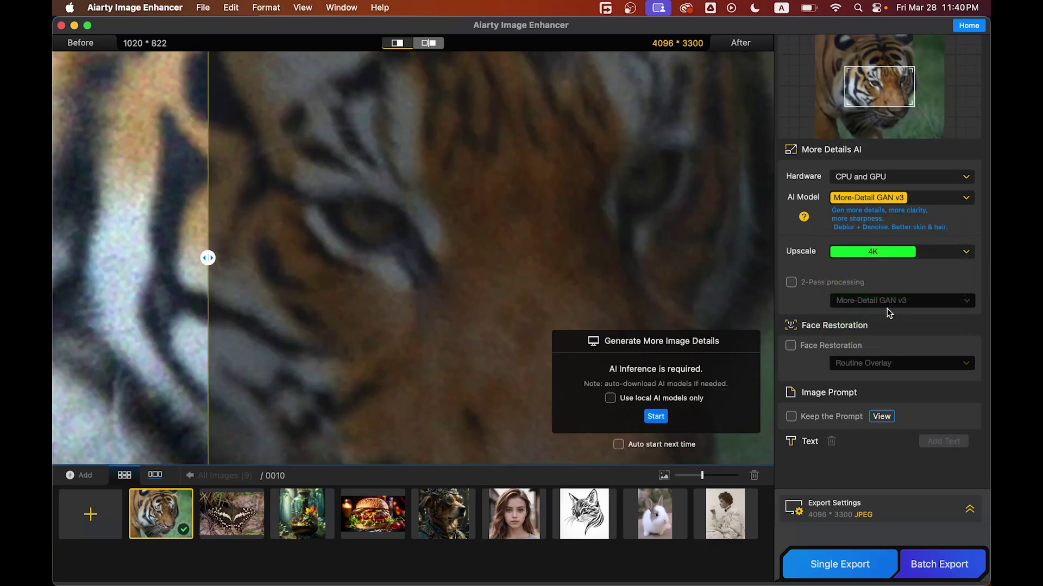
pyautogui.click(894, 249)
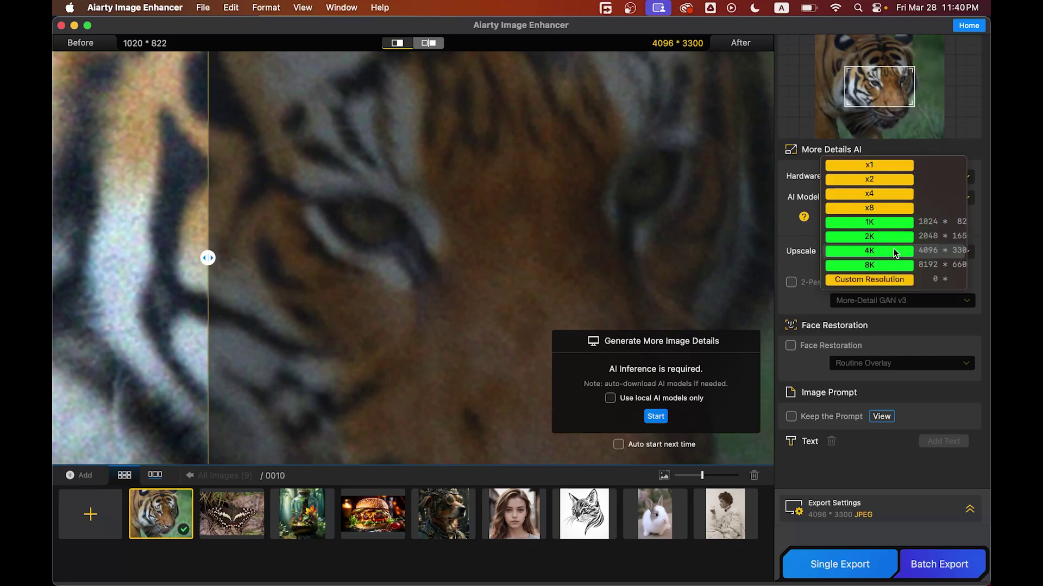
pyautogui.click(871, 265)
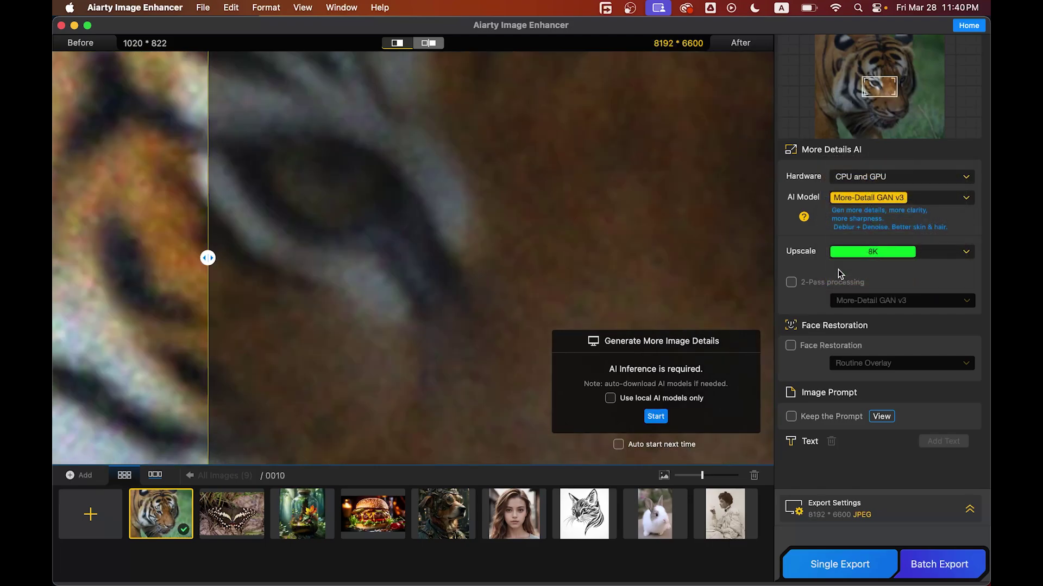
pyautogui.click(655, 417)
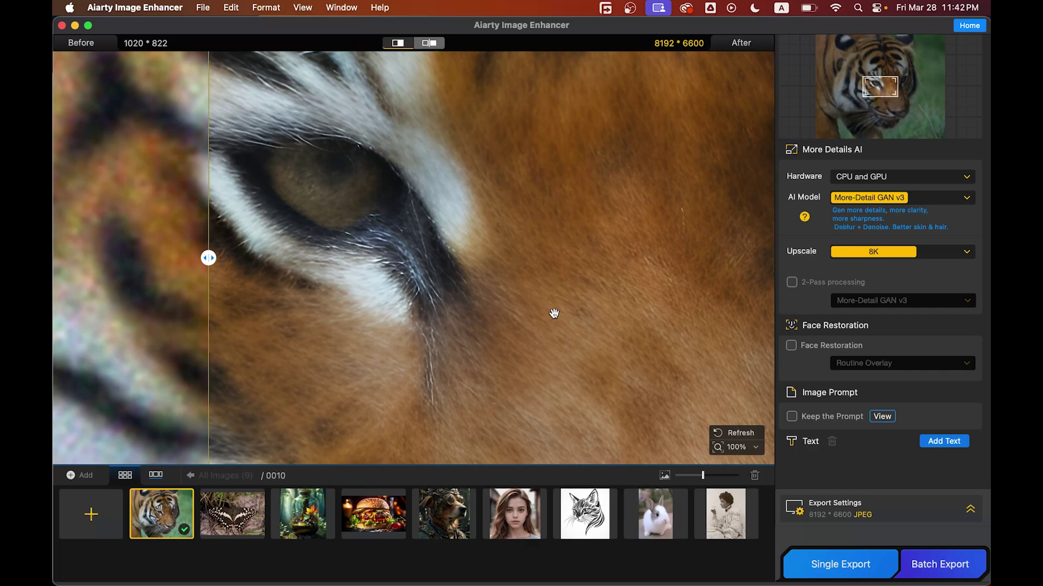
pyautogui.doubleClick(471, 283)
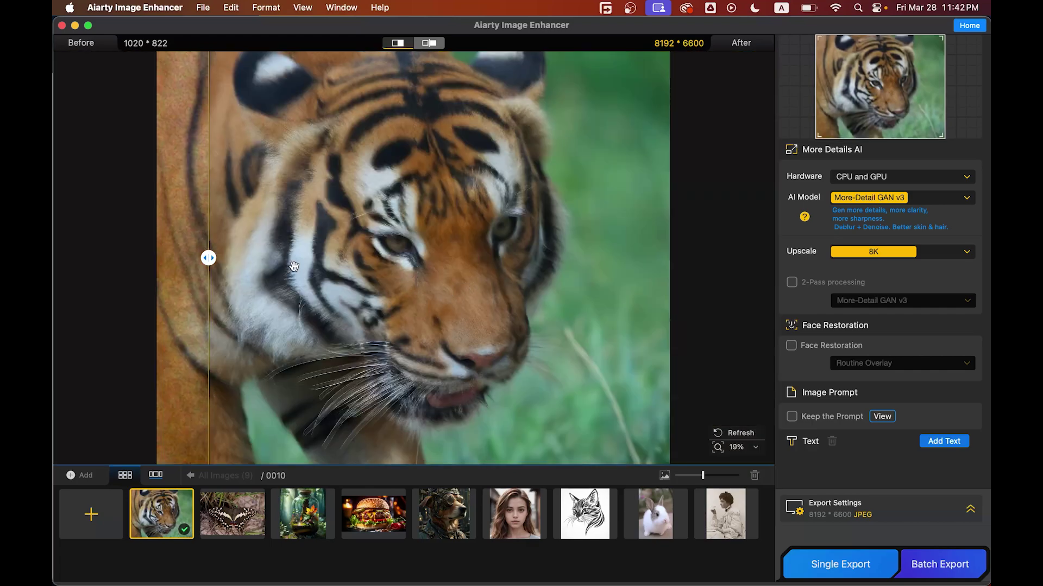
pyautogui.moveTo(208, 258); pyautogui.dragTo(166, 258)
pyautogui.scroll(5, 454, 227)
pyautogui.scroll(-3, 497, 227)
pyautogui.scroll(-3, 511, 261)
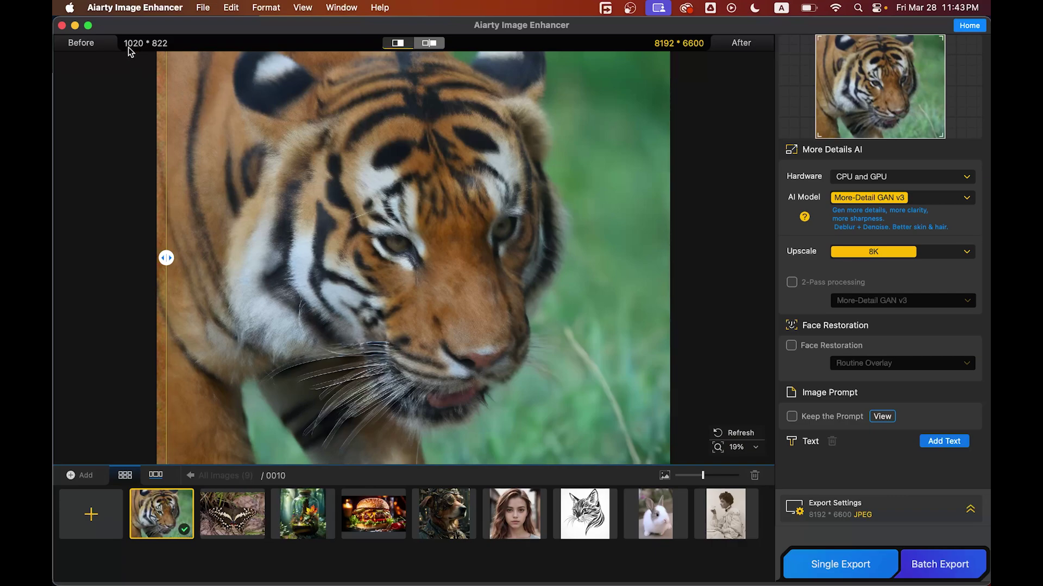
pyautogui.moveTo(154, 278)
pyautogui.mouseDown()
pyautogui.moveTo(374, 274)
pyautogui.moveTo(142, 285)
pyautogui.mouseUp()
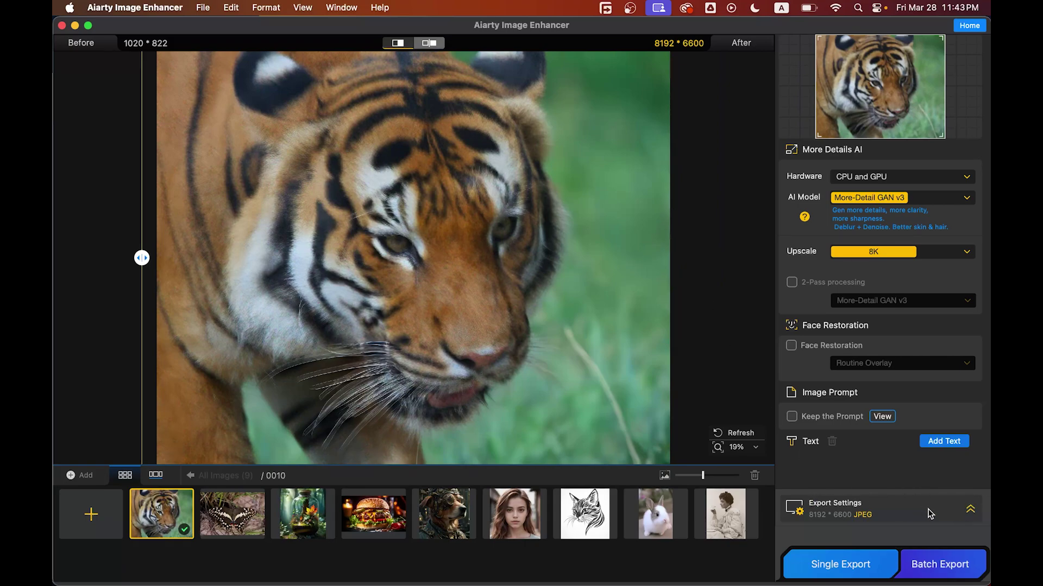
# In Export Settings, keep JPEG format, Original DPI and quality 100 for the tiger output.
pyautogui.click(950, 513)
pyautogui.click(890, 415)
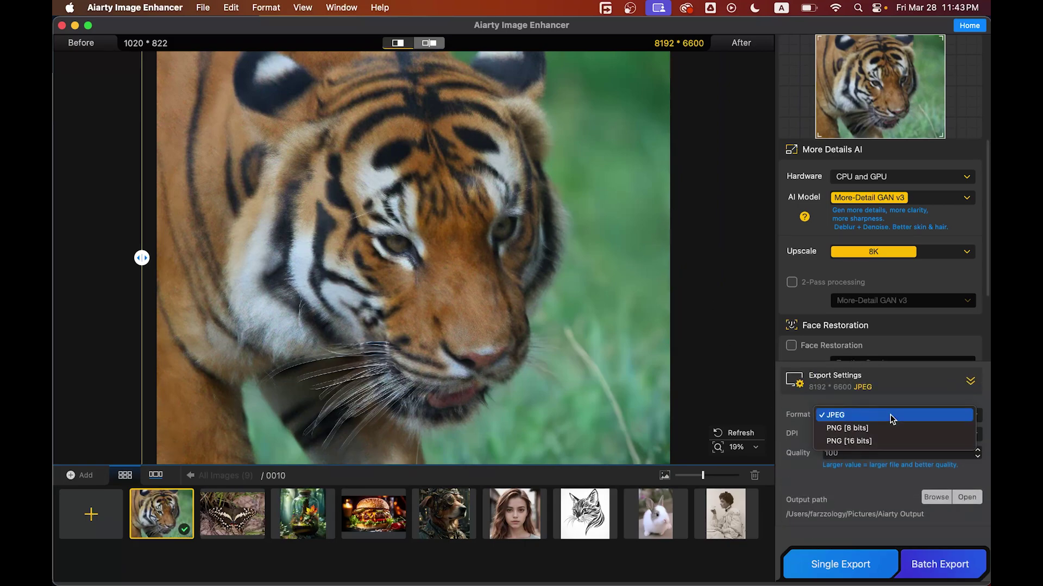
pyautogui.click(890, 415)
pyautogui.click(894, 435)
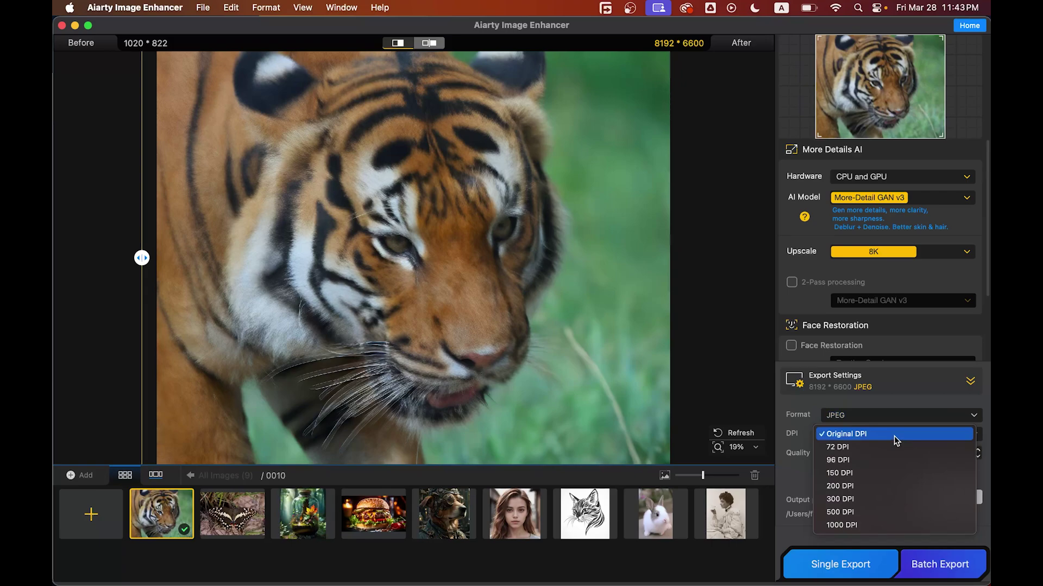
pyautogui.click(793, 439)
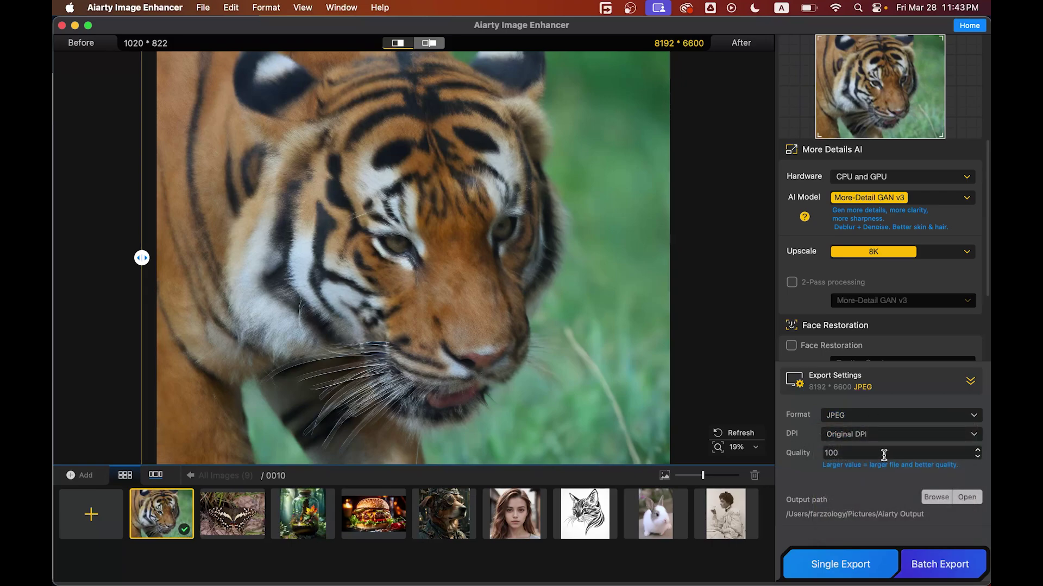